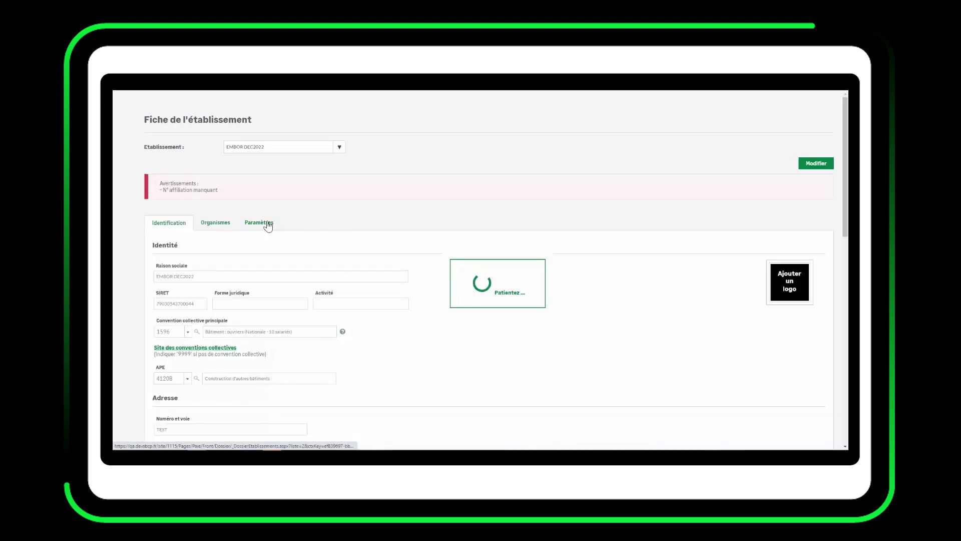
In the establishment's Paramètres, enable Appliquer le mode déclaratif under Mode déclaratif des congés payés and save the record.
{"action": "left_click", "coordinate": [318, 225]}
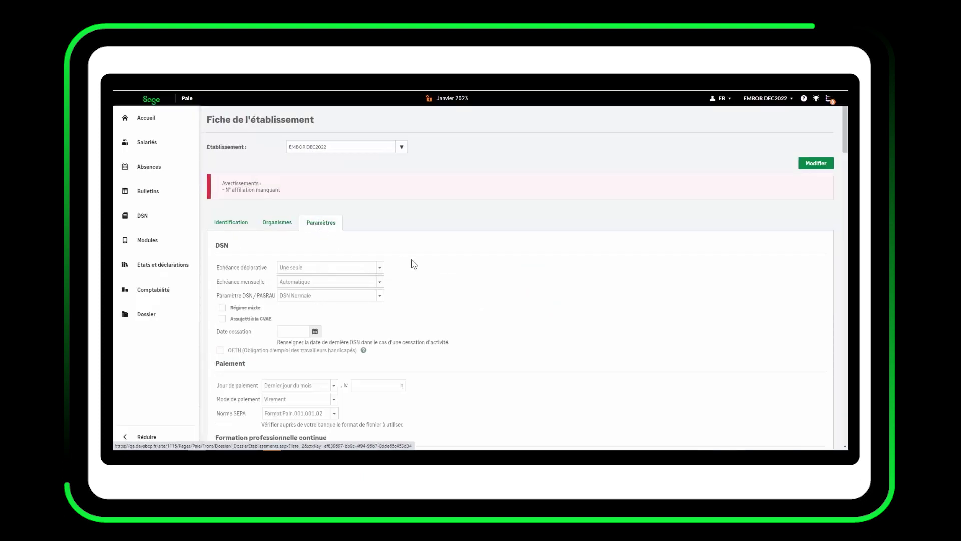
{"action": "left_click", "coordinate": [807, 168]}
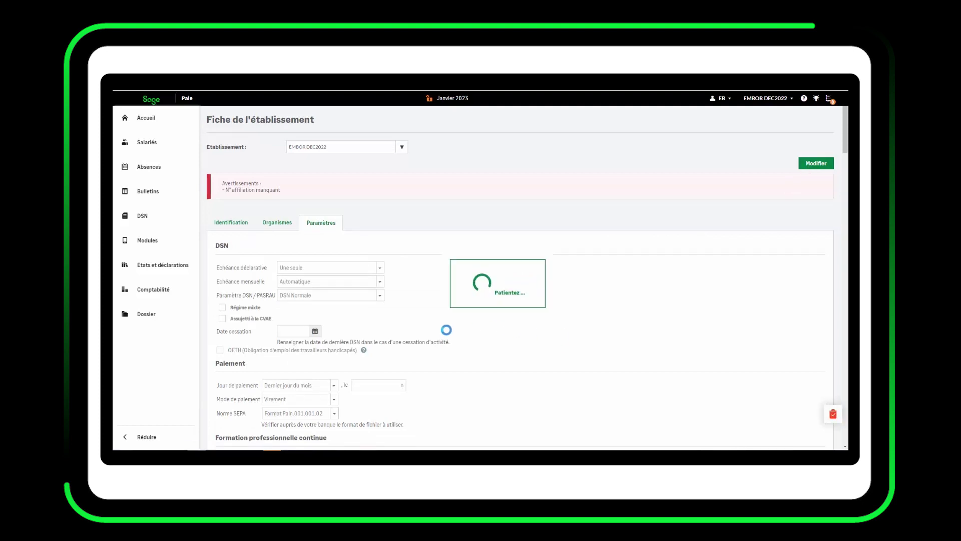
{"action": "scroll", "coordinate": [418, 343], "scroll_direction": "down", "scroll_amount": 5}
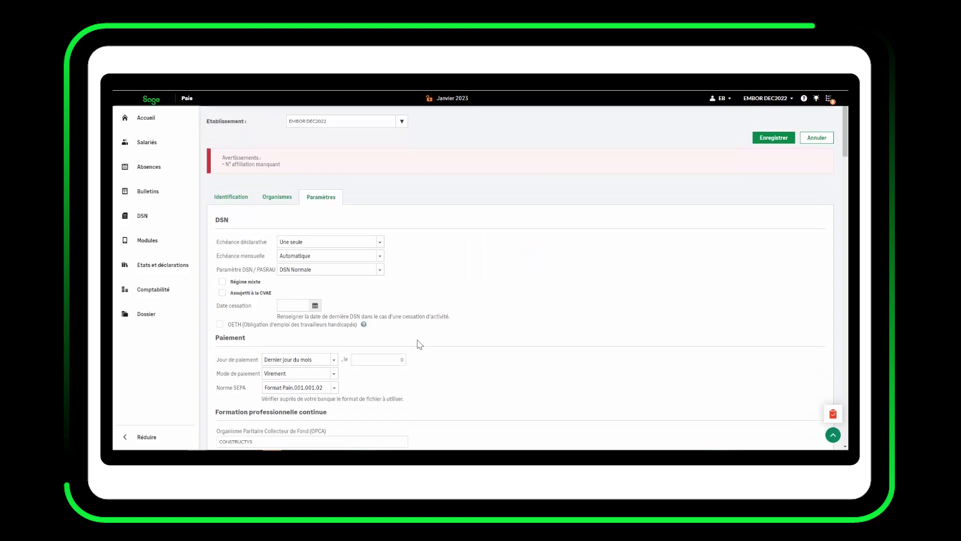
{"action": "scroll", "coordinate": [230, 393], "scroll_direction": "down", "scroll_amount": 1}
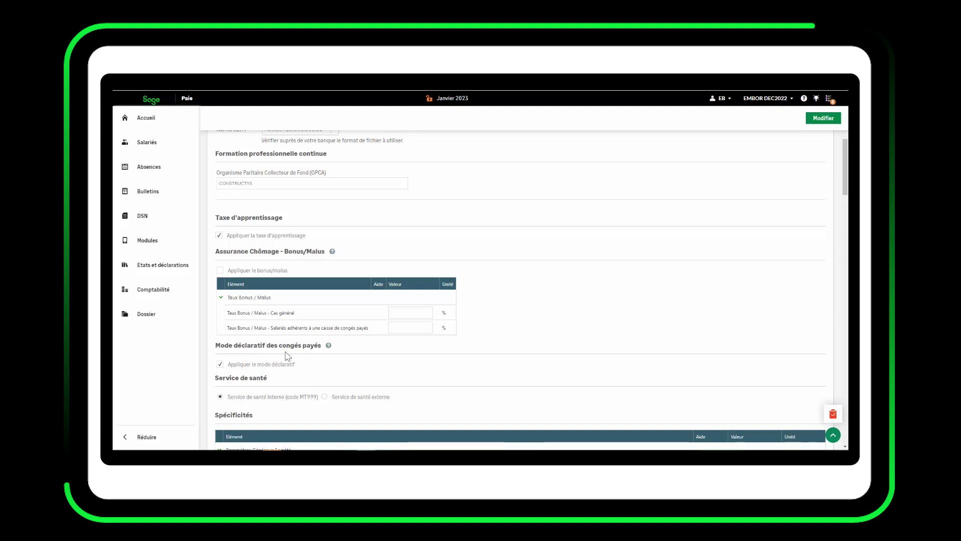
Open the employee's record from the Liste des salariés and display its Contrat section.
{"action": "left_click", "coordinate": [165, 147]}
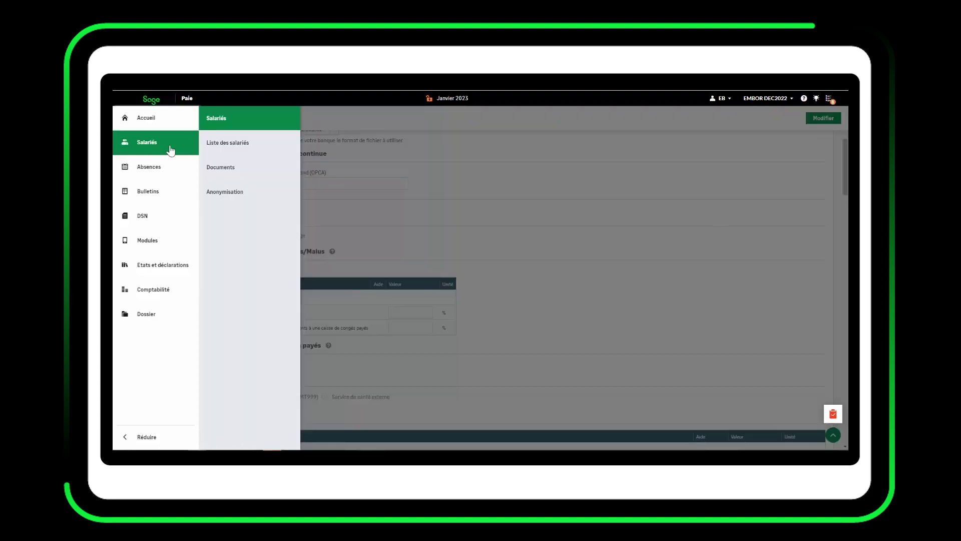
{"action": "left_click", "coordinate": [240, 155]}
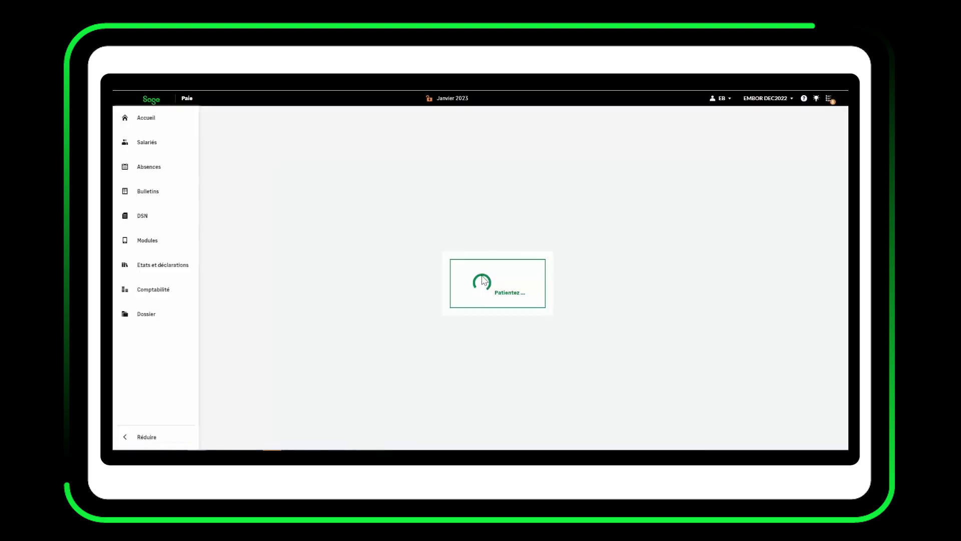
{"action": "left_click", "coordinate": [816, 199]}
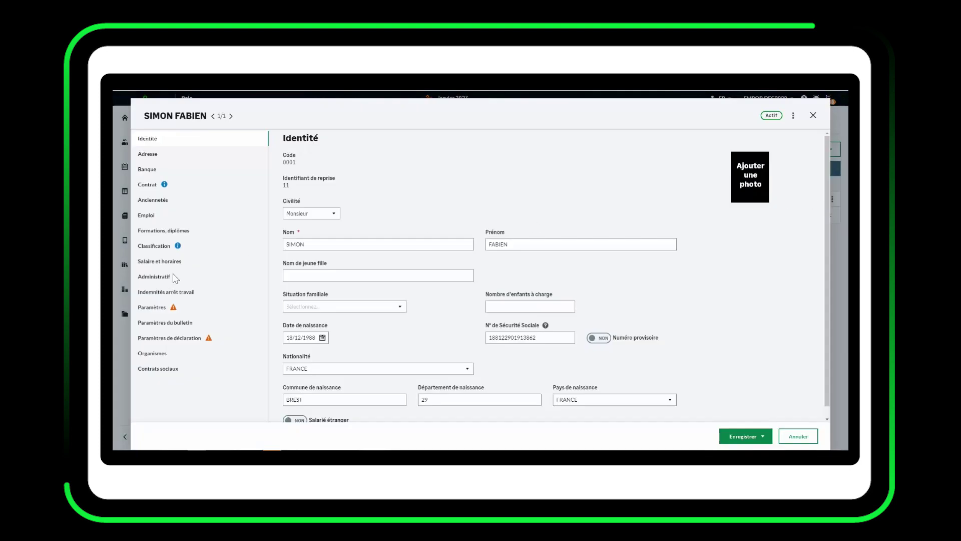
{"action": "left_click", "coordinate": [147, 184]}
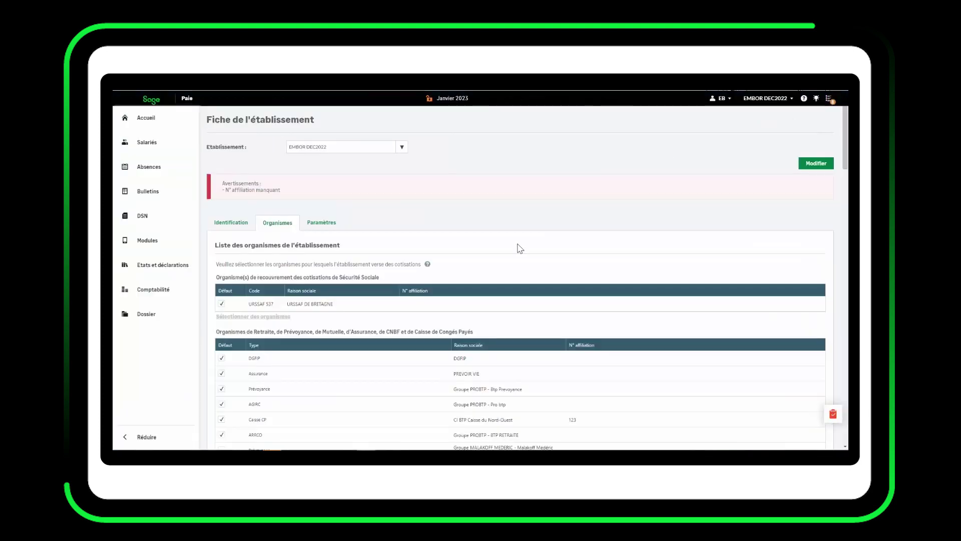
Examine the ICP contribution rubrics for 1596 Apprentis in the establishment's Organismes settings.
{"action": "scroll", "coordinate": [520, 248], "scroll_direction": "down", "scroll_amount": 20}
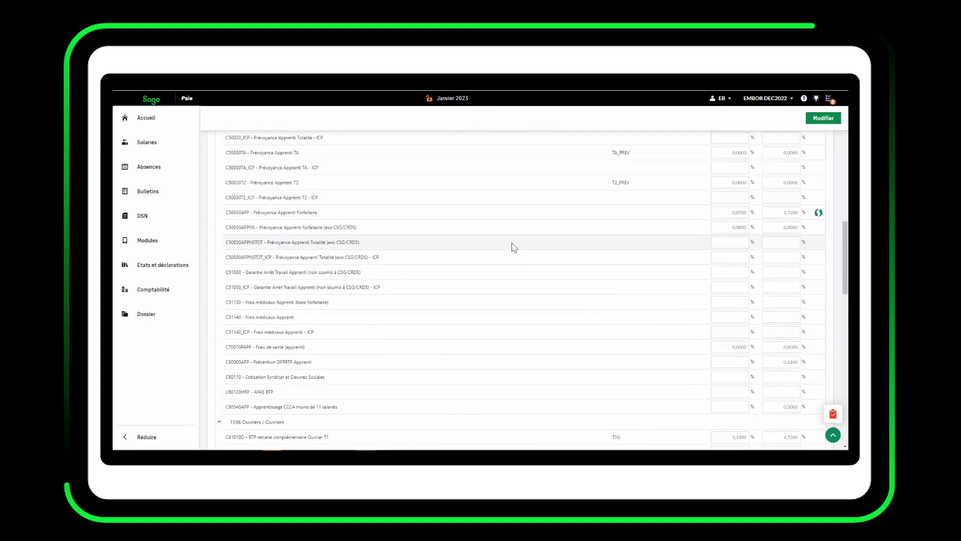
{"action": "scroll", "coordinate": [511, 248], "scroll_direction": "up", "scroll_amount": 2}
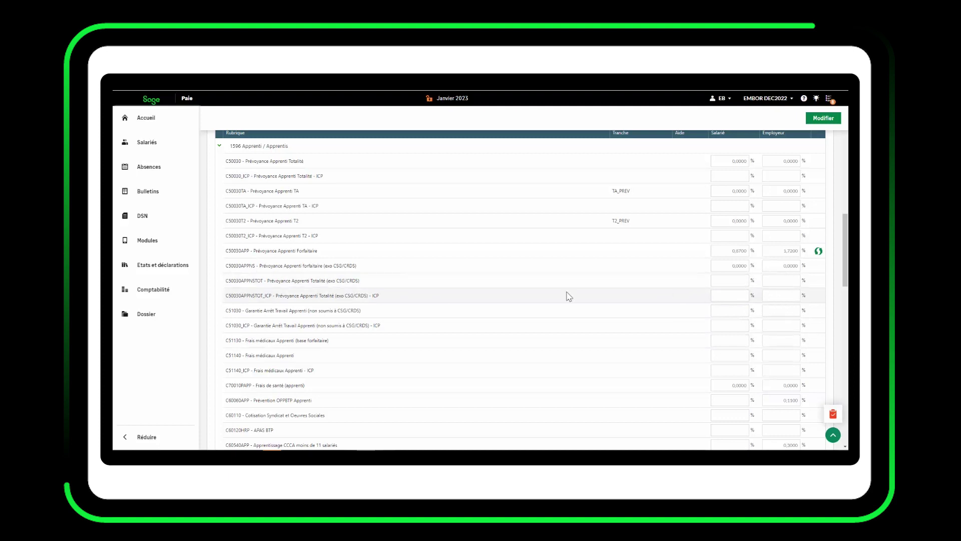
Open the dossier's Rubriques personnalisées and start adding a custom rubric.
{"action": "left_click", "coordinate": [131, 320]}
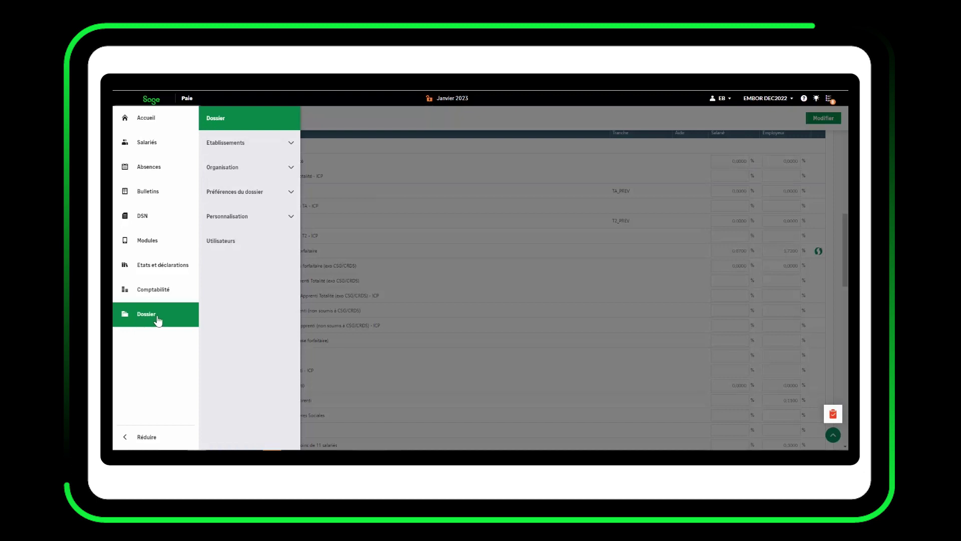
{"action": "left_click", "coordinate": [246, 218]}
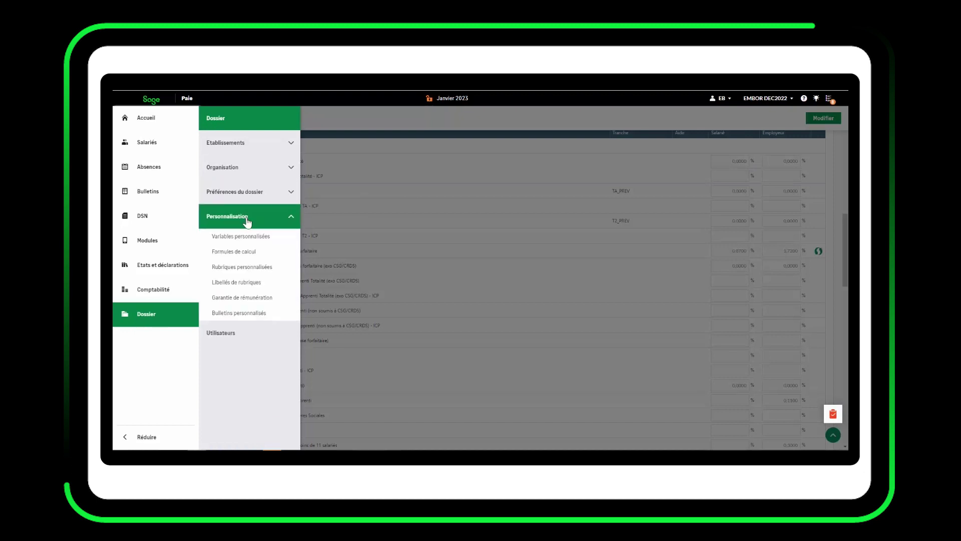
{"action": "left_click", "coordinate": [249, 272]}
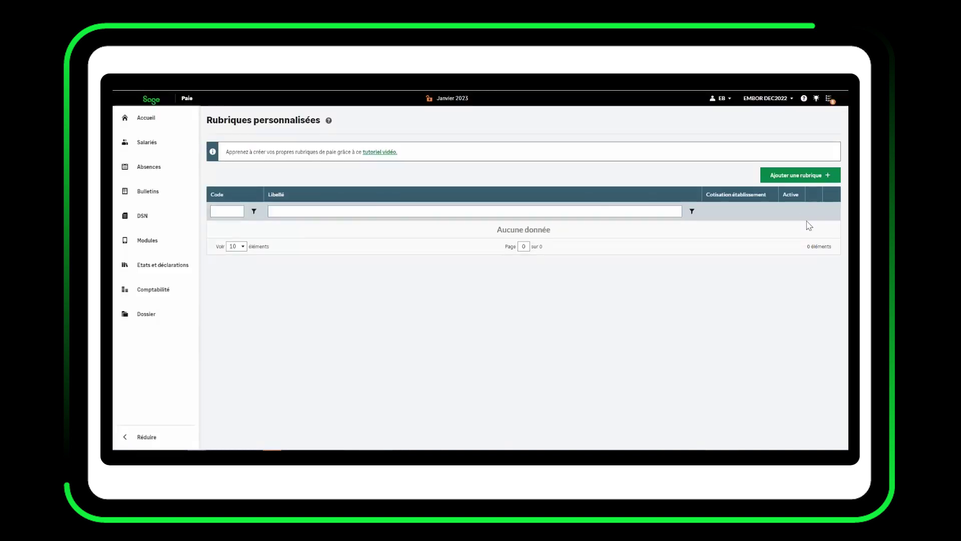
{"action": "left_click", "coordinate": [797, 180]}
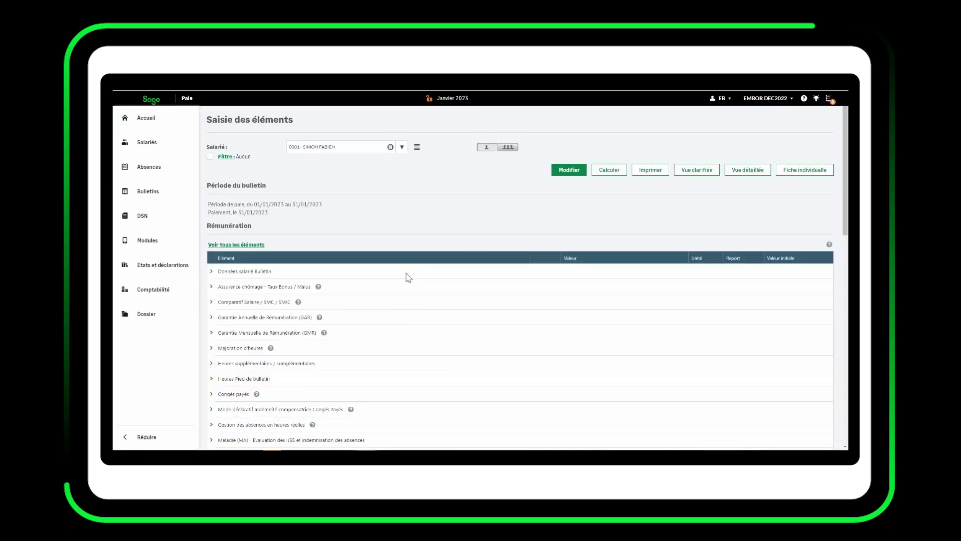
In Saisie des éléments, expand Mode déclaratif Indemnité compensatrice Congés Payés to review its elements, and consult the employee's Fiche individuelle.
{"action": "scroll", "coordinate": [331, 351], "scroll_direction": "down", "scroll_amount": 1}
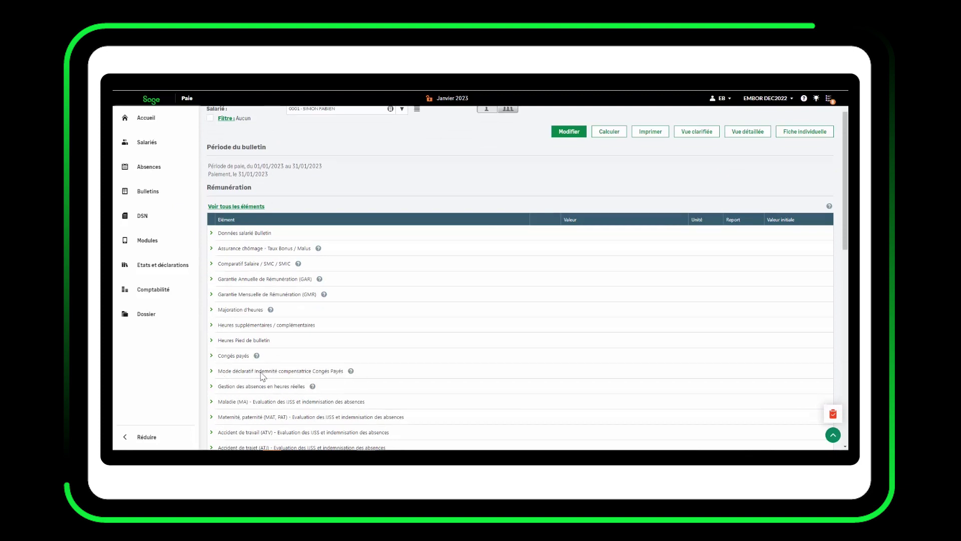
{"action": "left_click", "coordinate": [211, 371]}
{"action": "scroll", "coordinate": [263, 320], "scroll_direction": "down", "scroll_amount": 2}
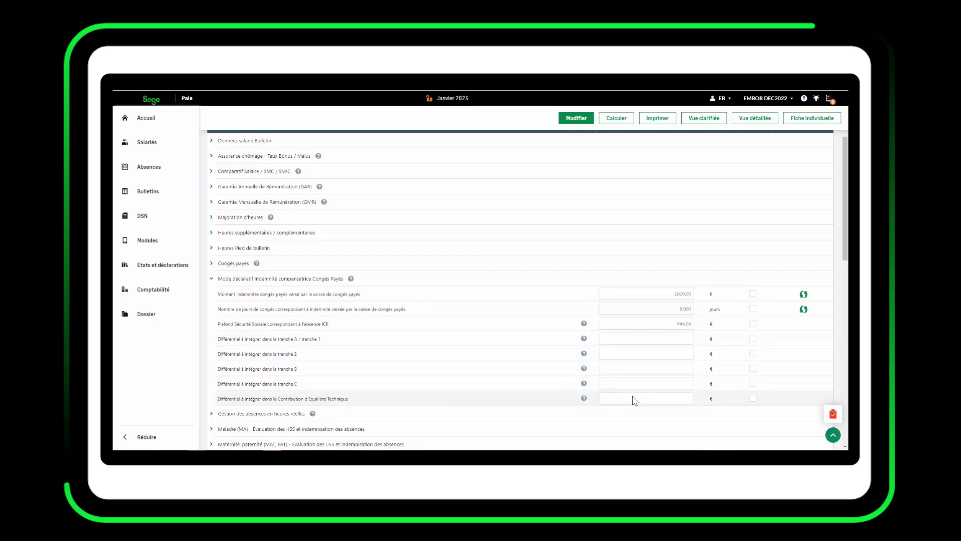
{"action": "left_click", "coordinate": [801, 121]}
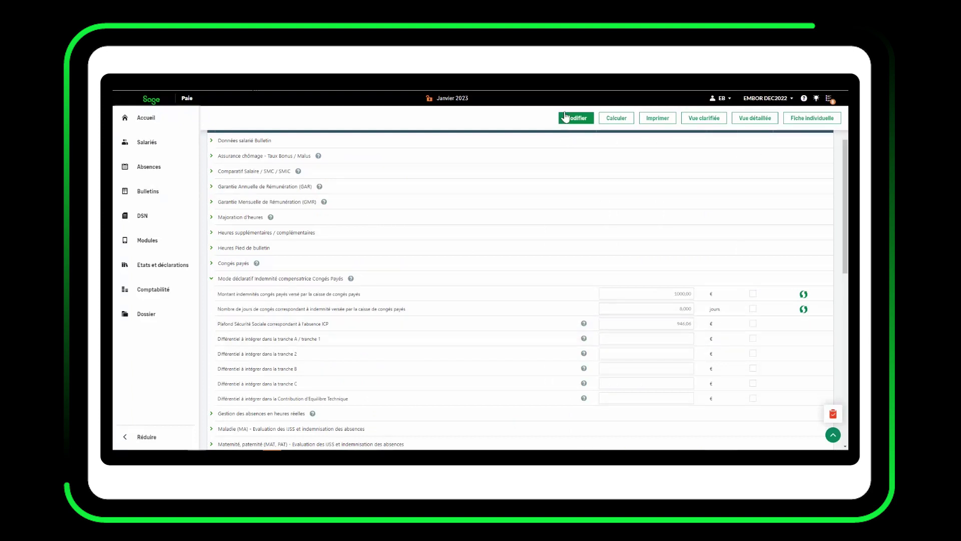
Edit the payslip elements and set Différentiel à intégrer dans la tranche A / tranche 1 to -100 €.
{"action": "left_click", "coordinate": [570, 120]}
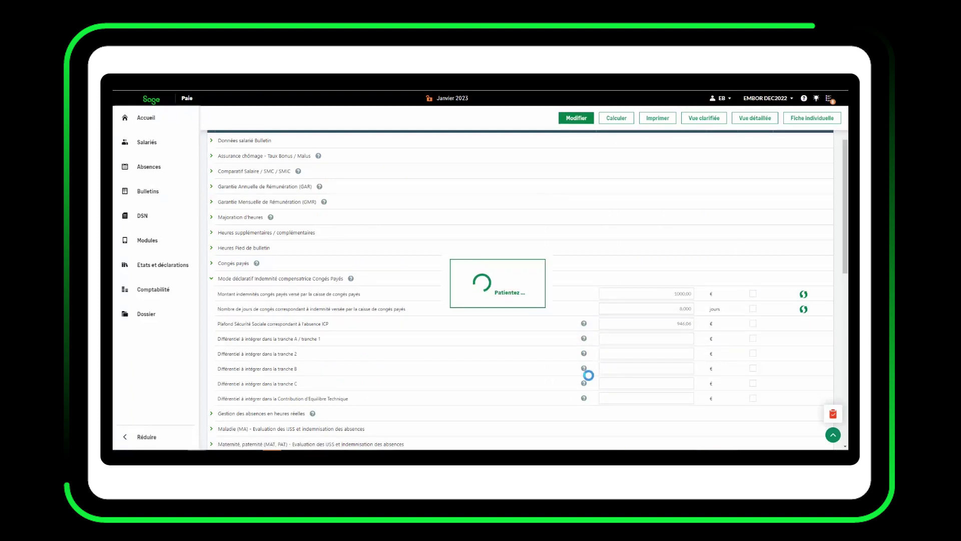
{"action": "left_click", "coordinate": [667, 340]}
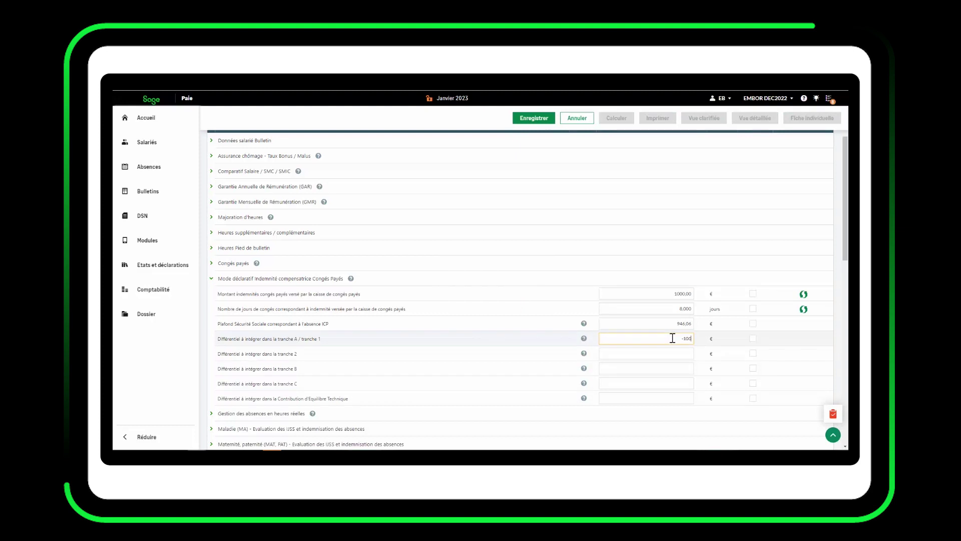
{"action": "left_click", "coordinate": [673, 354]}
{"action": "key", "text": "Return"}
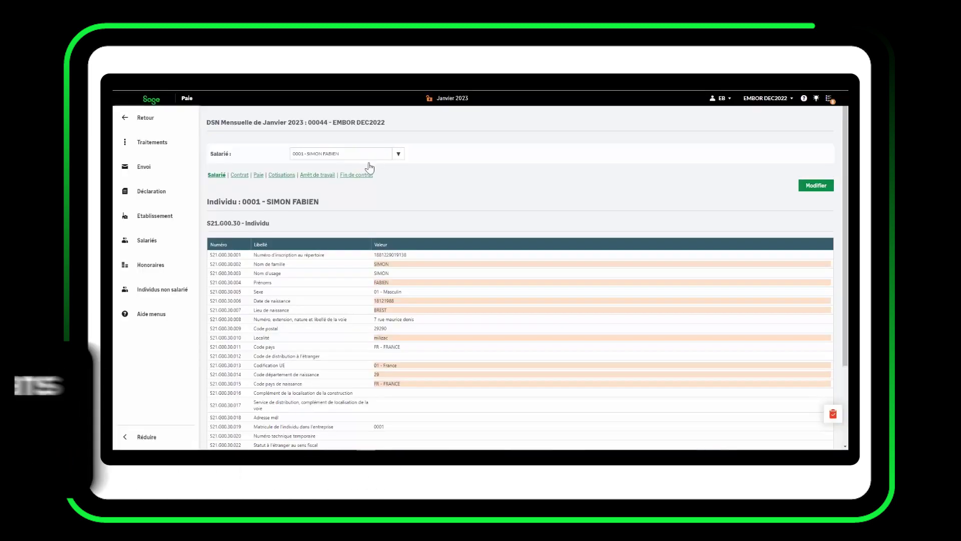
In the employee's Paie section of the monthly DSN, expand S21.G00.52 - Prime, gratification et indemnité and its contract entry to check the indemnity.
{"action": "left_click", "coordinate": [259, 176]}
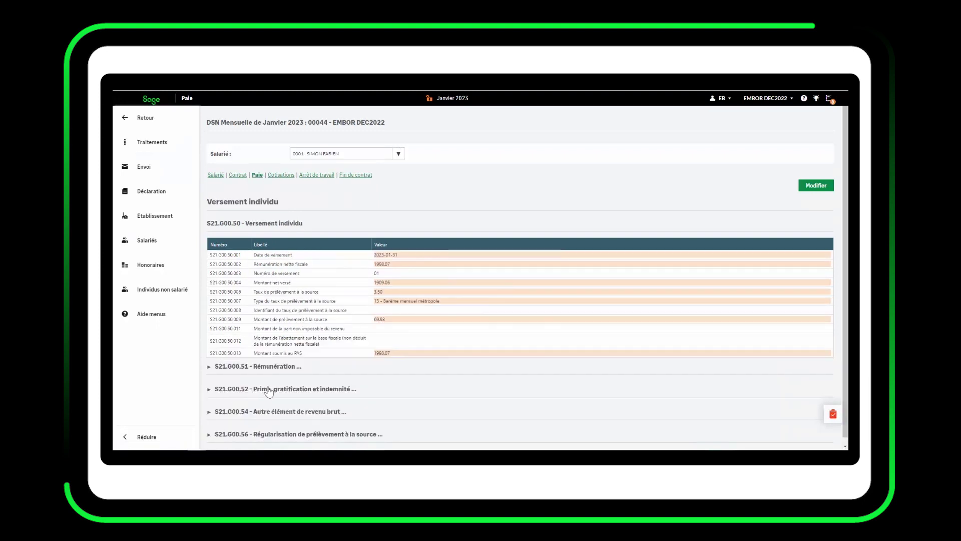
{"action": "left_click", "coordinate": [269, 393]}
{"action": "scroll", "coordinate": [280, 390], "scroll_direction": "down", "scroll_amount": 1}
{"action": "left_click", "coordinate": [290, 387]}
{"action": "scroll", "coordinate": [300, 381], "scroll_direction": "down", "scroll_amount": 2}
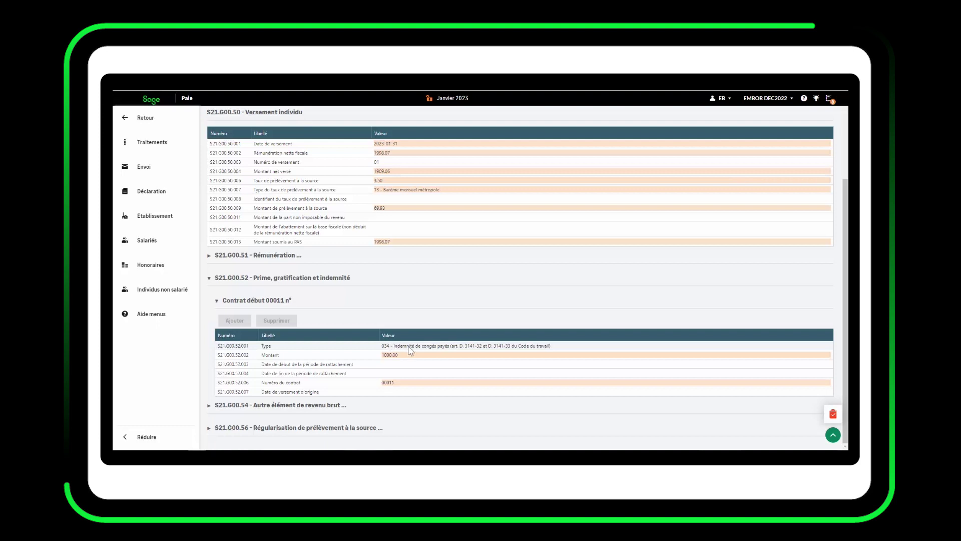
Display the employee's Cotisations in the DSN and expand S21.G00.78 - Base assujettie to list its periods.
{"action": "scroll", "coordinate": [420, 350], "scroll_direction": "up", "scroll_amount": 3}
{"action": "left_click", "coordinate": [280, 177]}
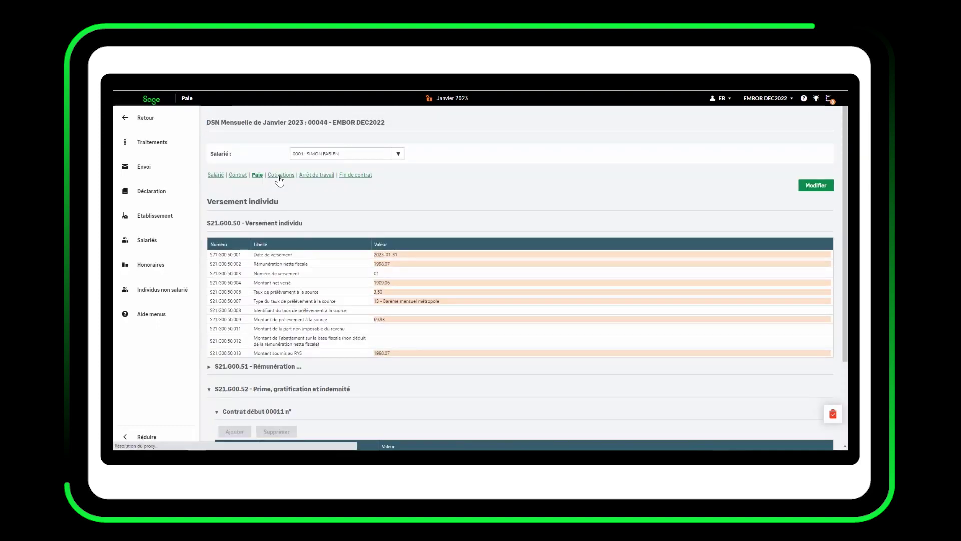
{"action": "left_click", "coordinate": [270, 368]}
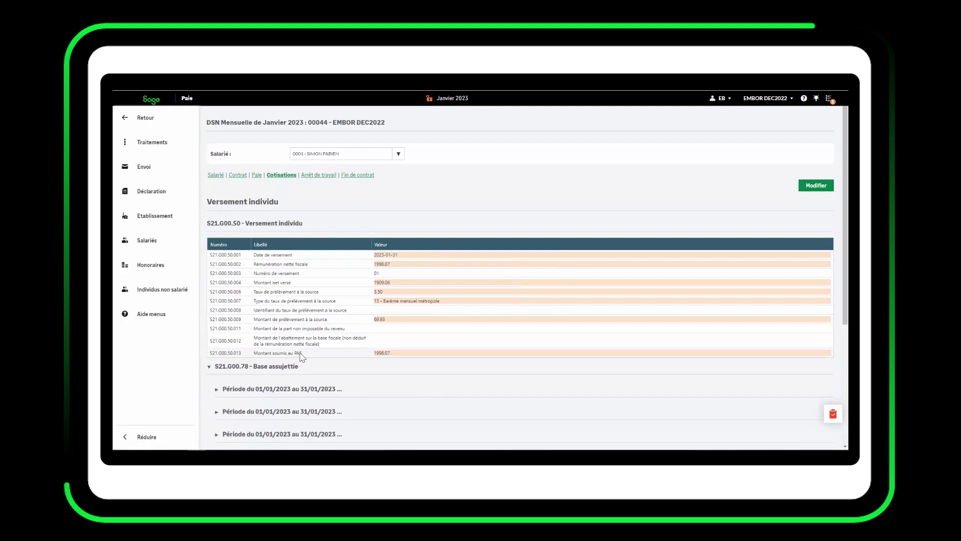
{"action": "scroll", "coordinate": [323, 349], "scroll_direction": "down", "scroll_amount": 1}
{"action": "scroll", "coordinate": [323, 349], "scroll_direction": "down", "scroll_amount": 3}
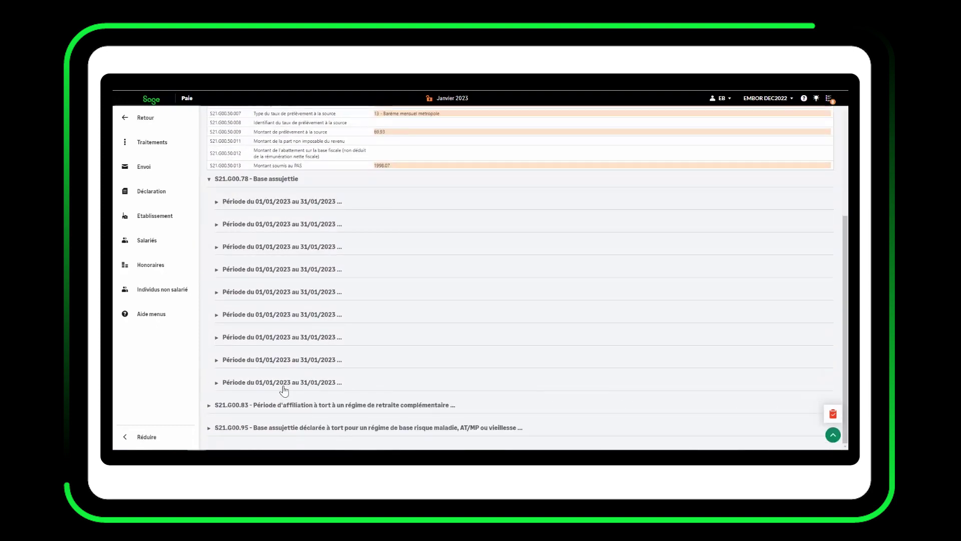
Expand the last Base assujettie period, its S21.G00.81 - Cotisation individuelle block and the 105 Agirc-Arrco entry to check the contribution.
{"action": "left_click", "coordinate": [283, 384]}
{"action": "scroll", "coordinate": [307, 373], "scroll_direction": "down", "scroll_amount": 3}
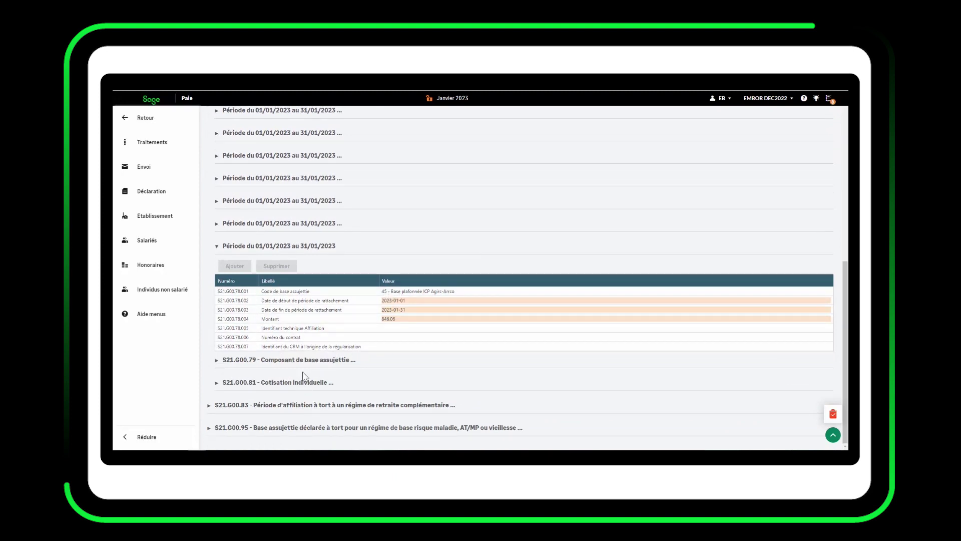
{"action": "left_click", "coordinate": [290, 383]}
{"action": "left_click", "coordinate": [314, 391]}
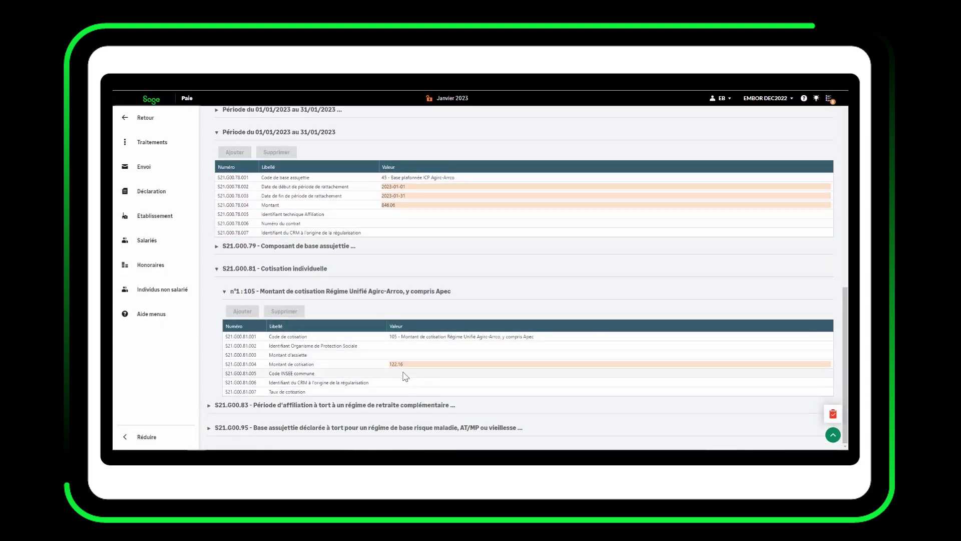